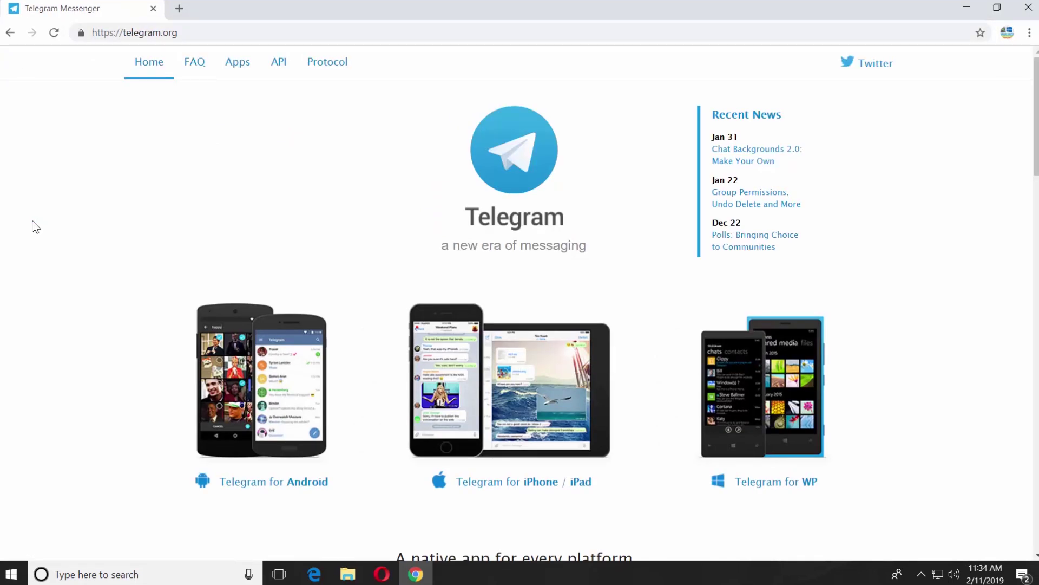
- Open telegram.org's Apps page, which lists the mobile, desktop and web versions of Telegram
left_click(233, 68)
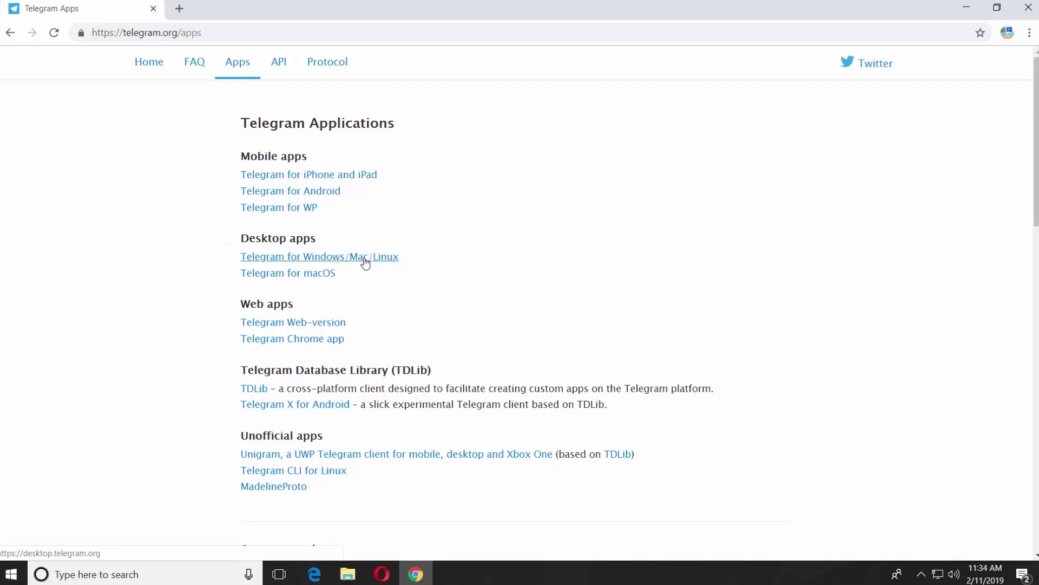
- Open the Telegram for Windows/Mac/Linux page and request the tsetup.1.5.12.exe Windows installer
left_click(365, 262)
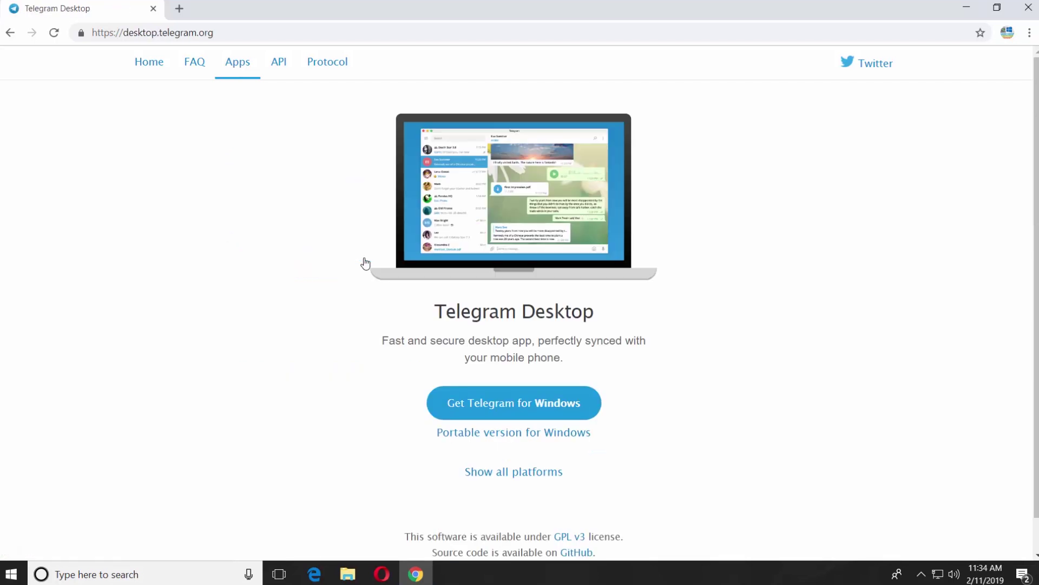
left_click(550, 414)
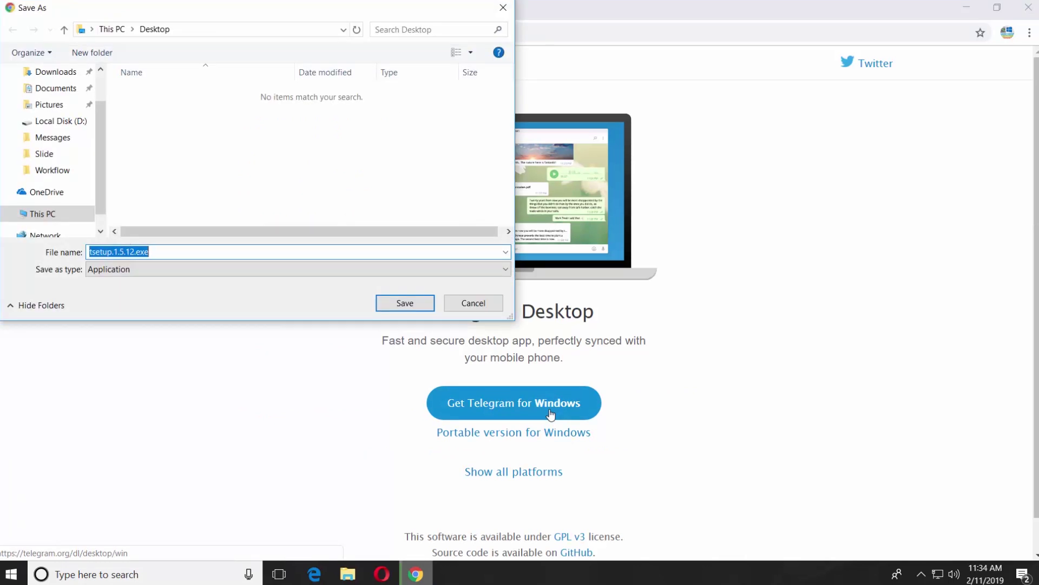
- Save tsetup.1.5.12.exe to the Desktop and run it from Chrome's download bar
left_click(406, 302)
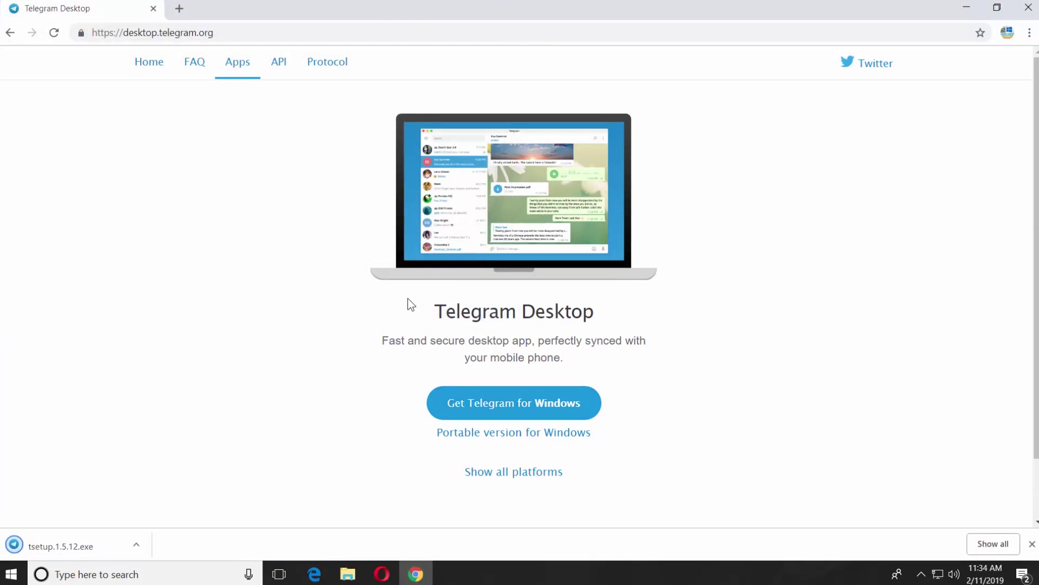
left_click(109, 542)
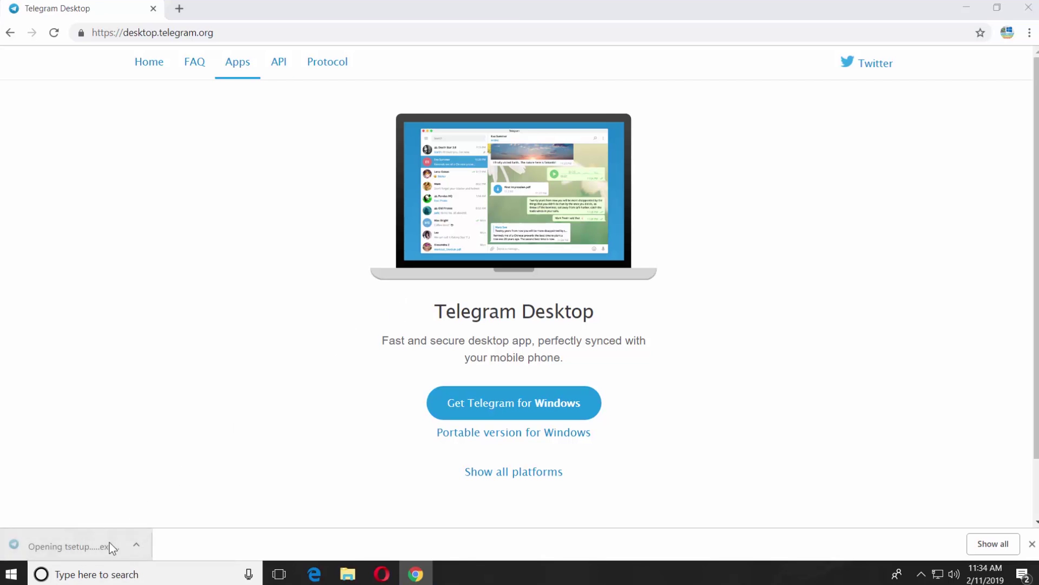
- Pick English as the setup language and D:\Telegram Desktop as the install folder
left_click(965, 9)
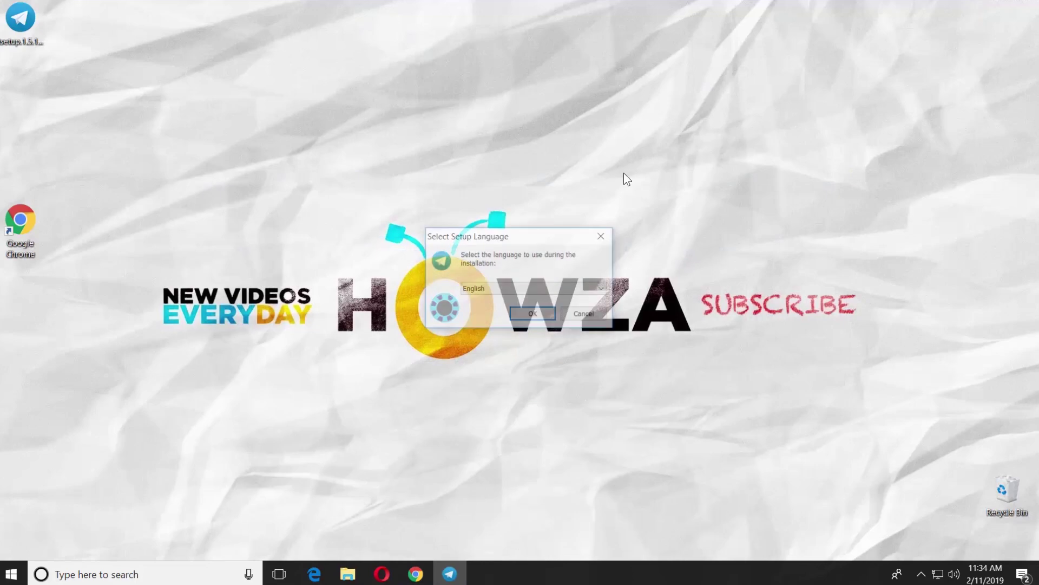
left_click(544, 315)
left_click(631, 264)
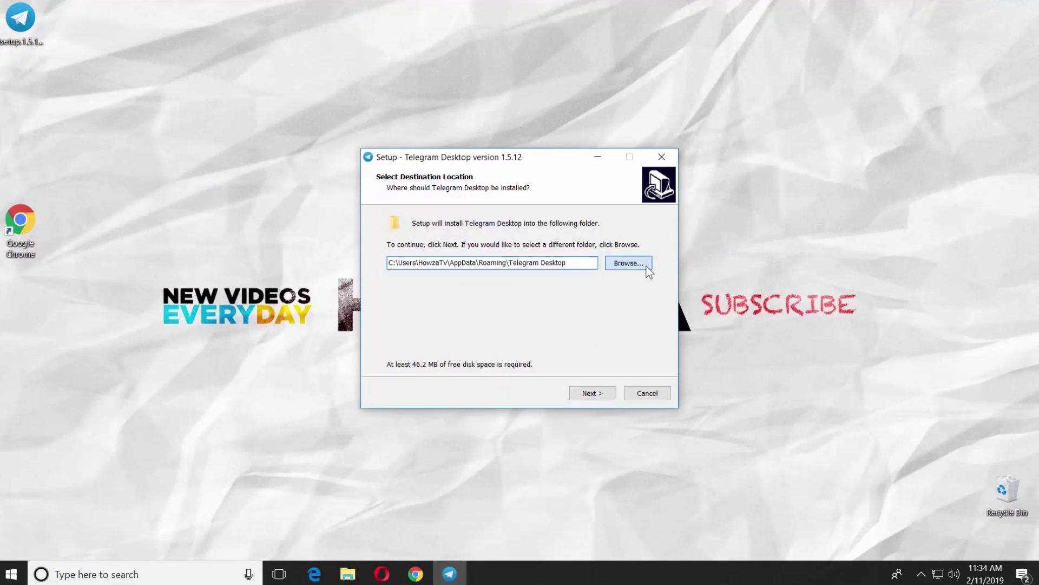
left_click(464, 248)
left_click(451, 223)
left_click(473, 333)
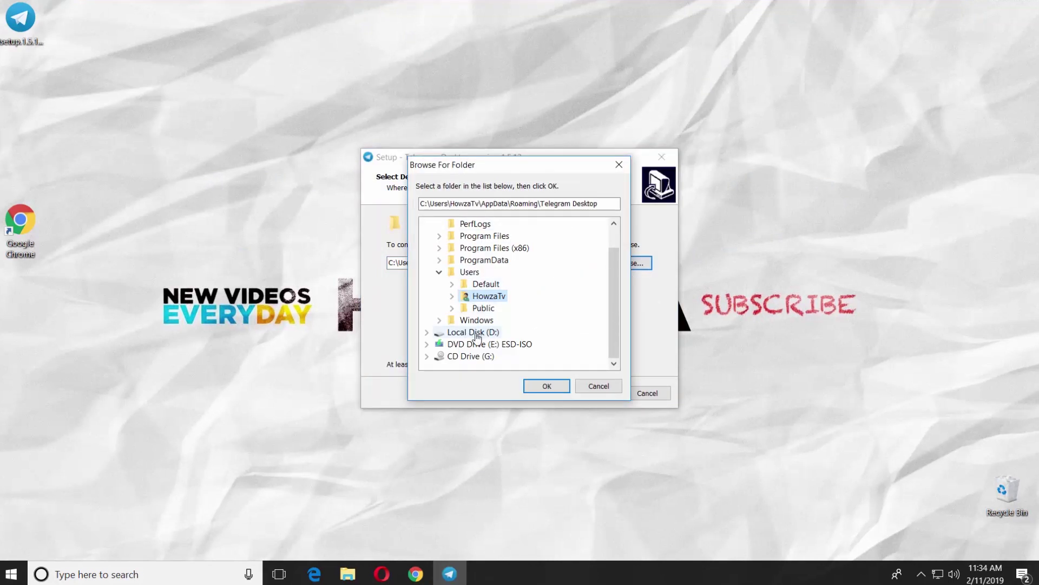
left_click(548, 388)
- Install with the default Start Menu folder and desktop shortcut, then launch and start messaging
left_click(591, 395)
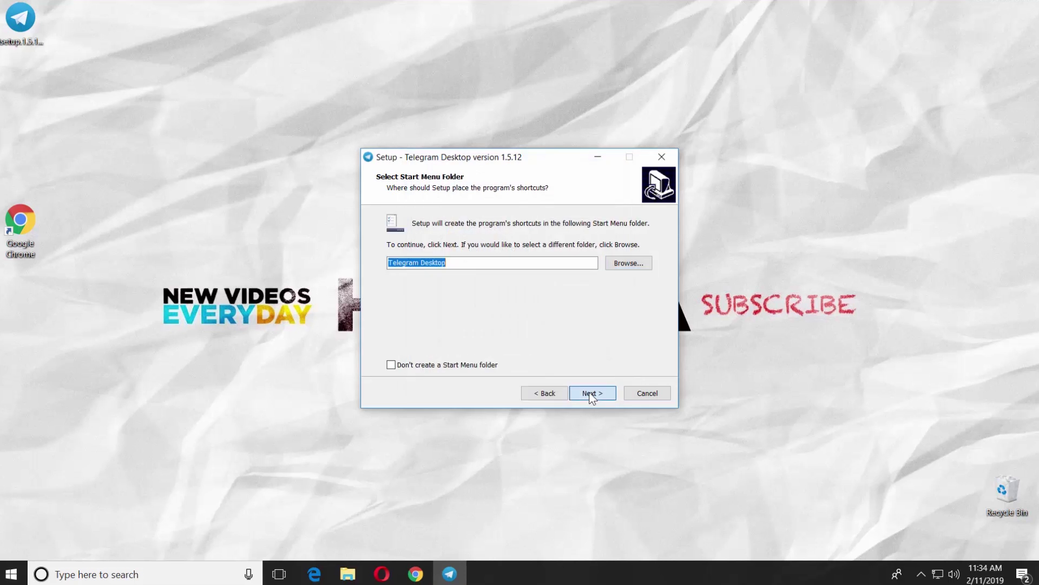
left_click(591, 394)
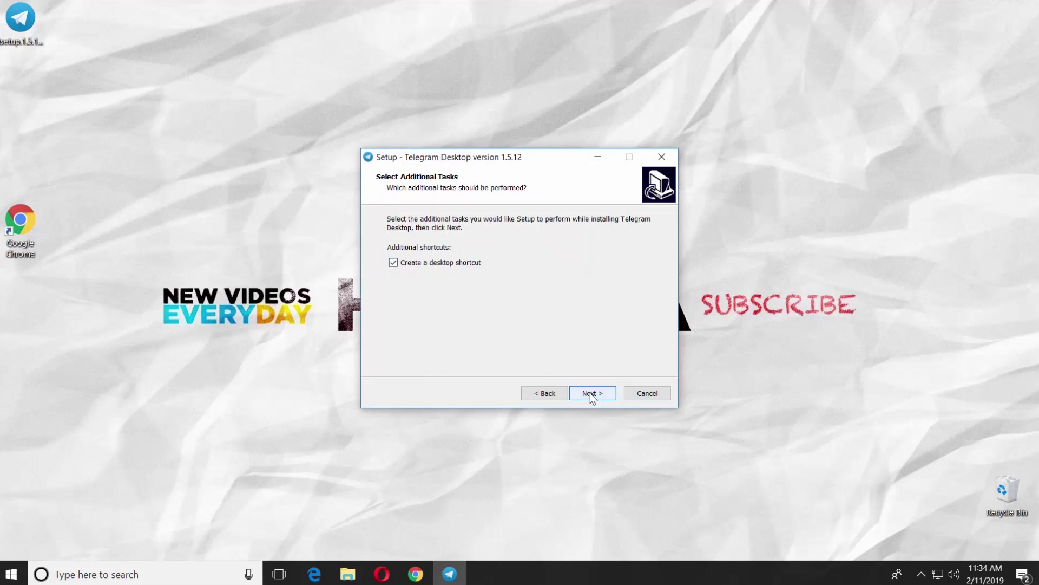
left_click(591, 395)
left_click(592, 395)
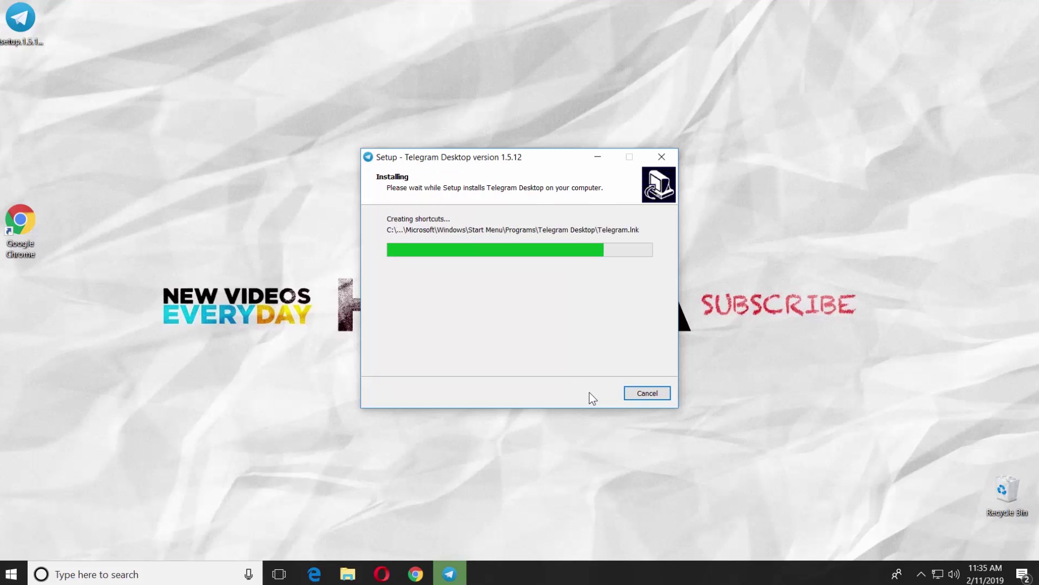
left_click(591, 393)
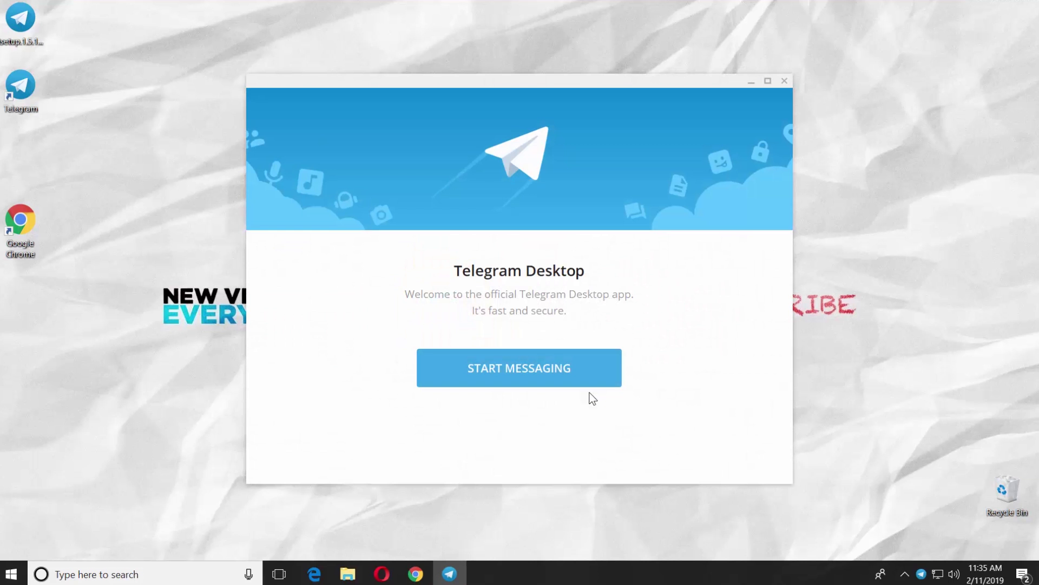
left_click(587, 377)
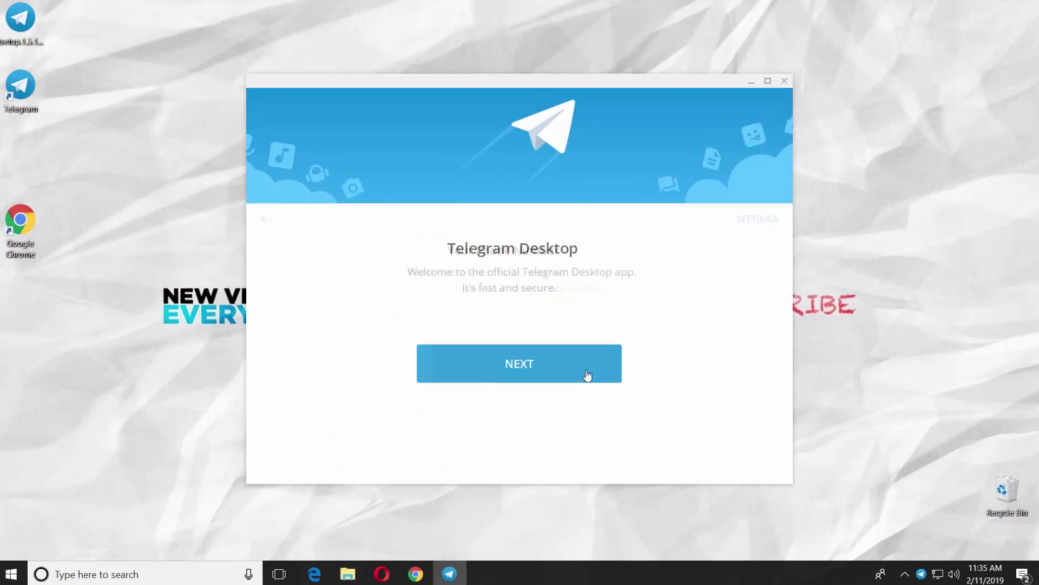